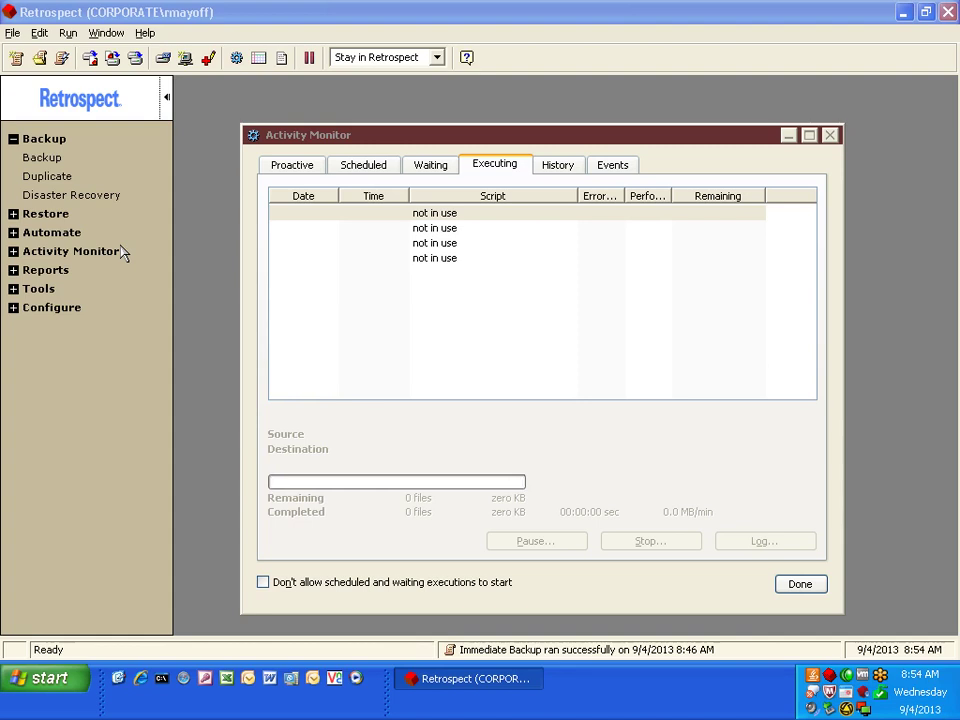
Start a Repair Catalog operation from Tools using the Recreate from disks option
{"action": "left_click", "coordinate": [17, 290]}
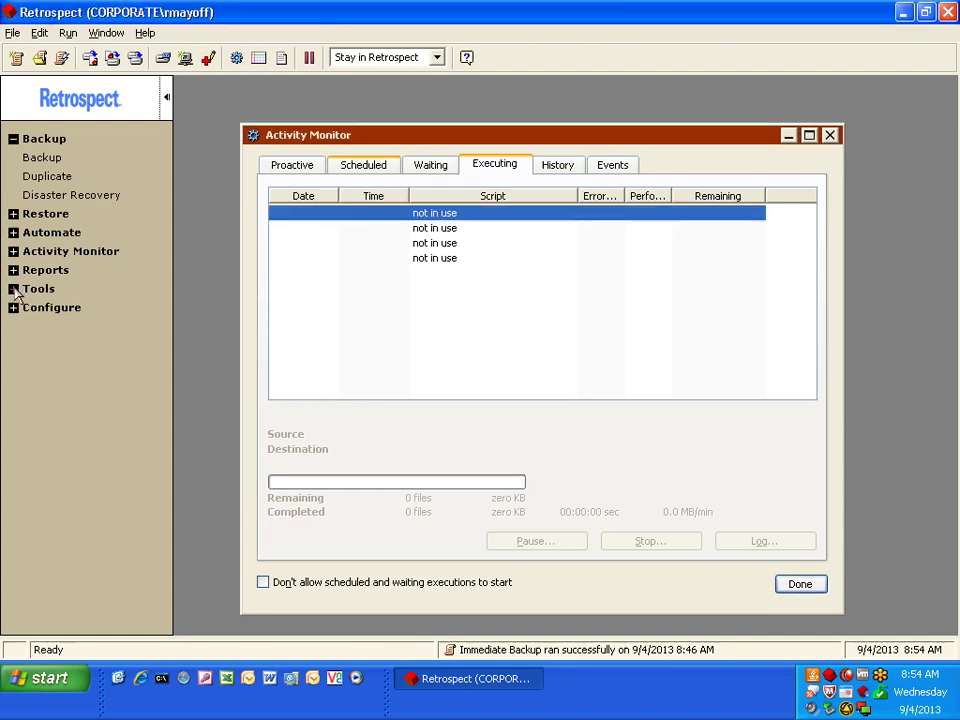
{"action": "left_click", "coordinate": [14, 289]}
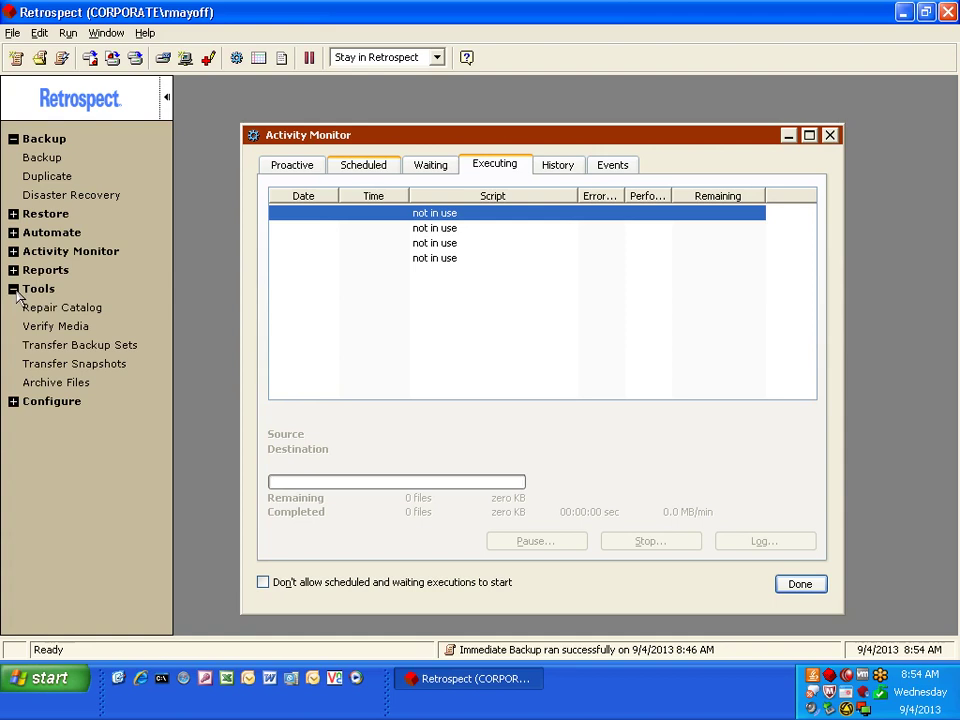
{"action": "left_click", "coordinate": [62, 308]}
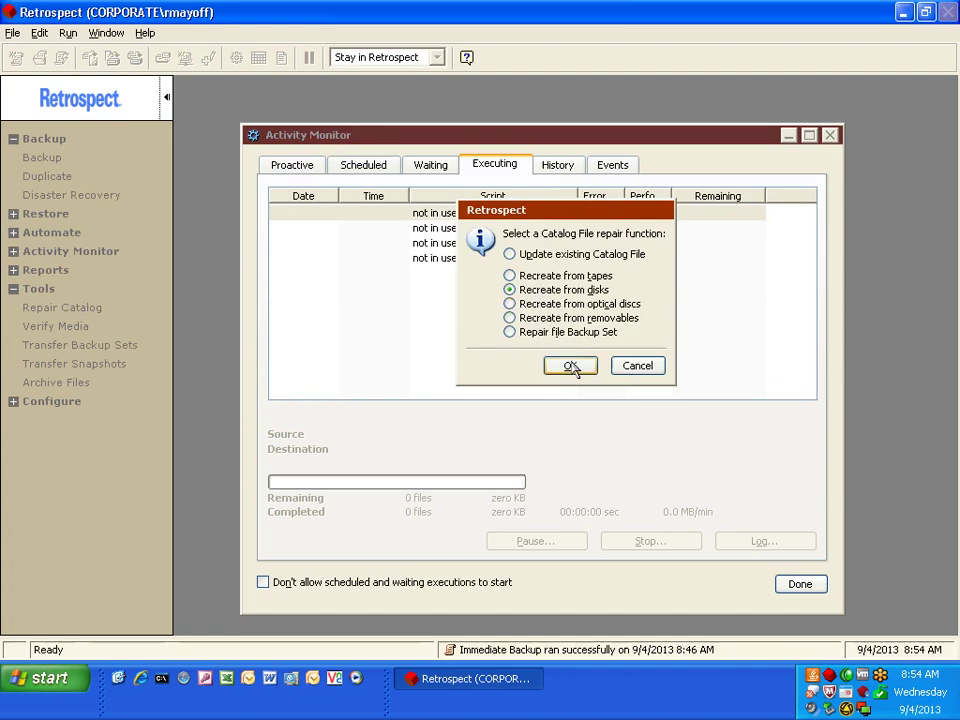
{"action": "left_click", "coordinate": [571, 366]}
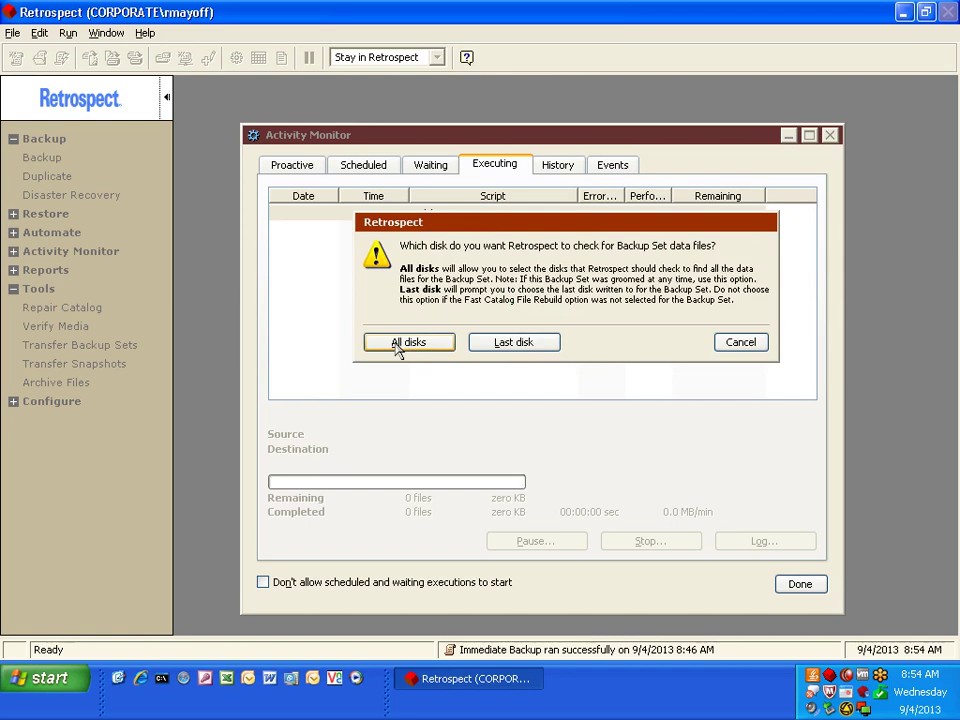
Search all disks and select BACKUP (F:) > Retrospect > My Backup as the data location
{"action": "left_click", "coordinate": [396, 345]}
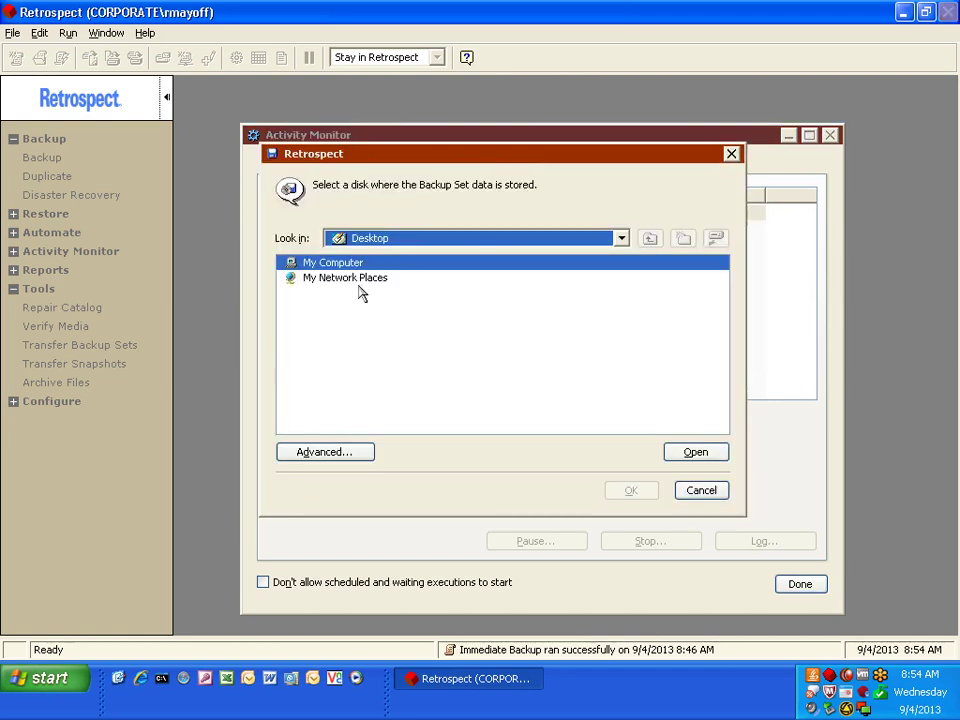
{"action": "double_click", "coordinate": [328, 263]}
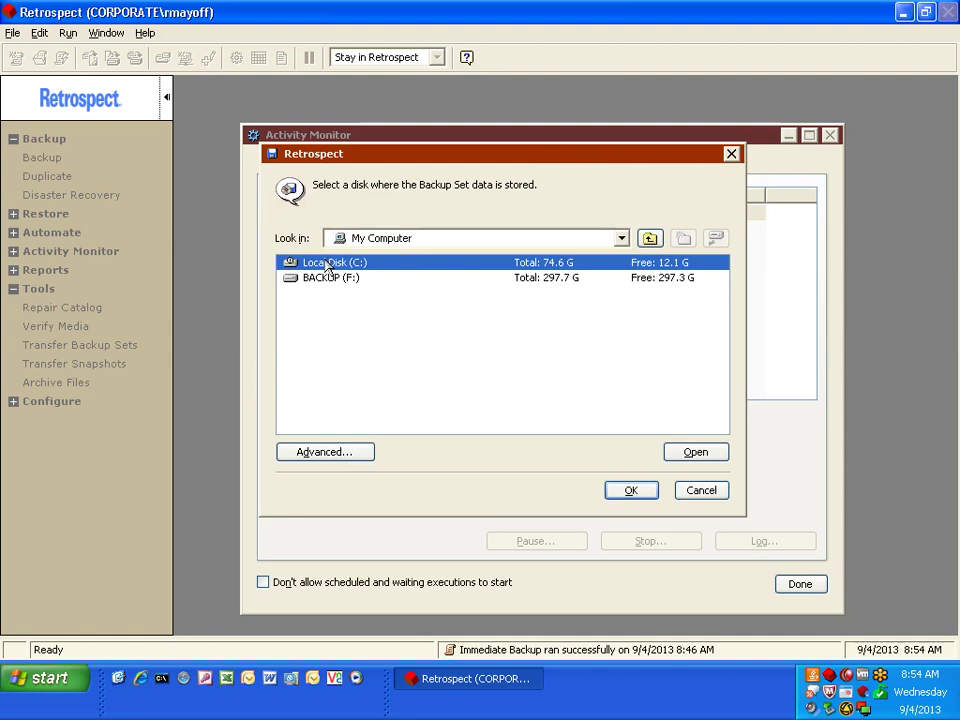
{"action": "left_click", "coordinate": [344, 280]}
{"action": "double_click", "coordinate": [344, 280]}
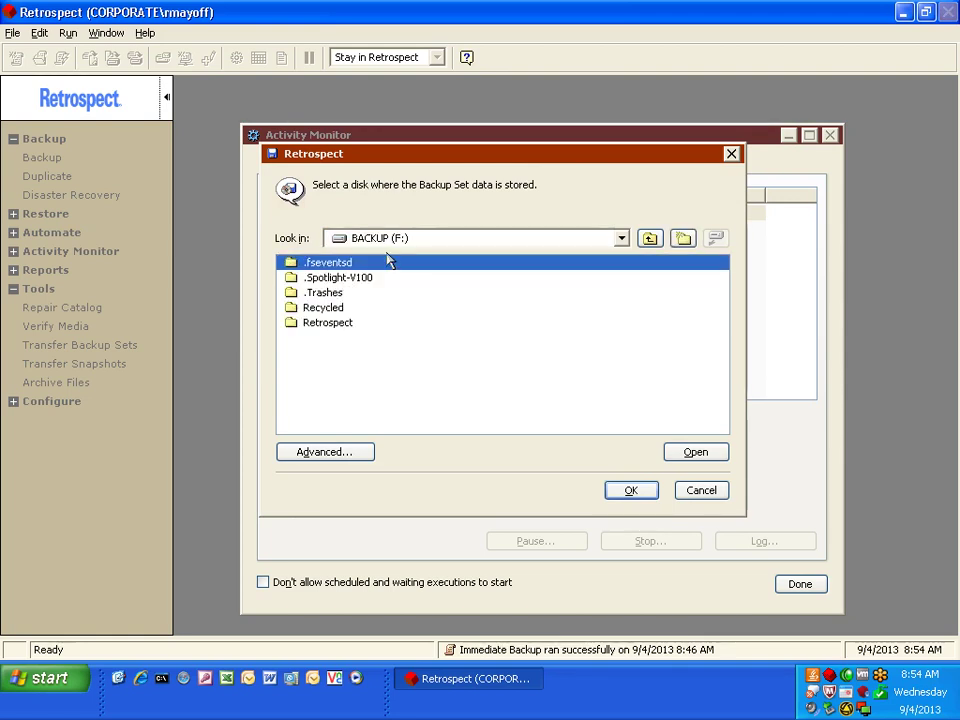
{"action": "left_click", "coordinate": [327, 325]}
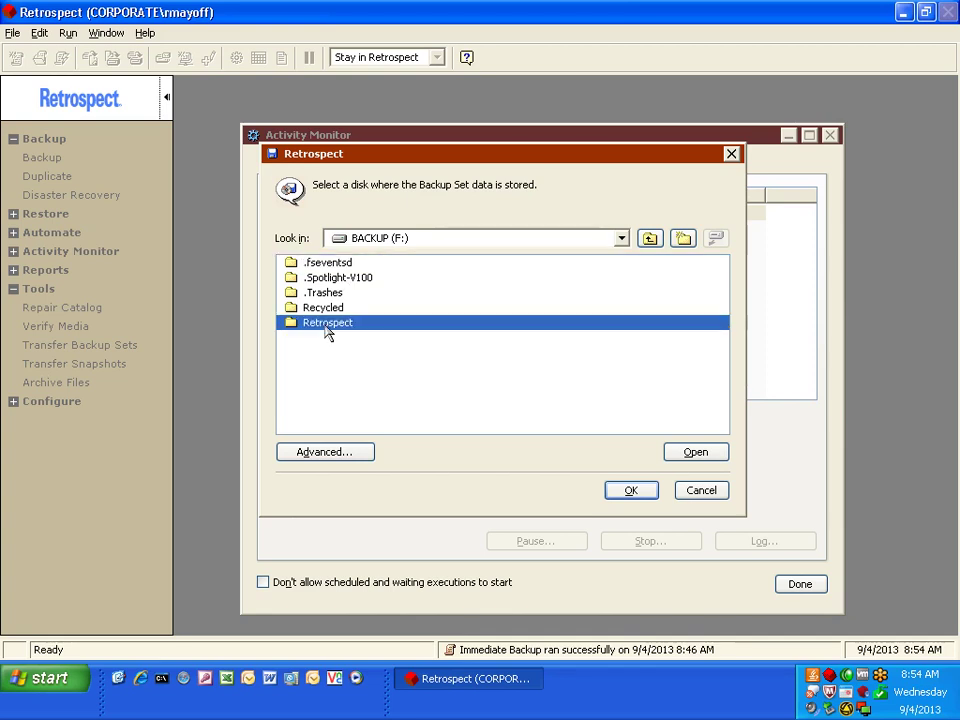
{"action": "double_click", "coordinate": [326, 324]}
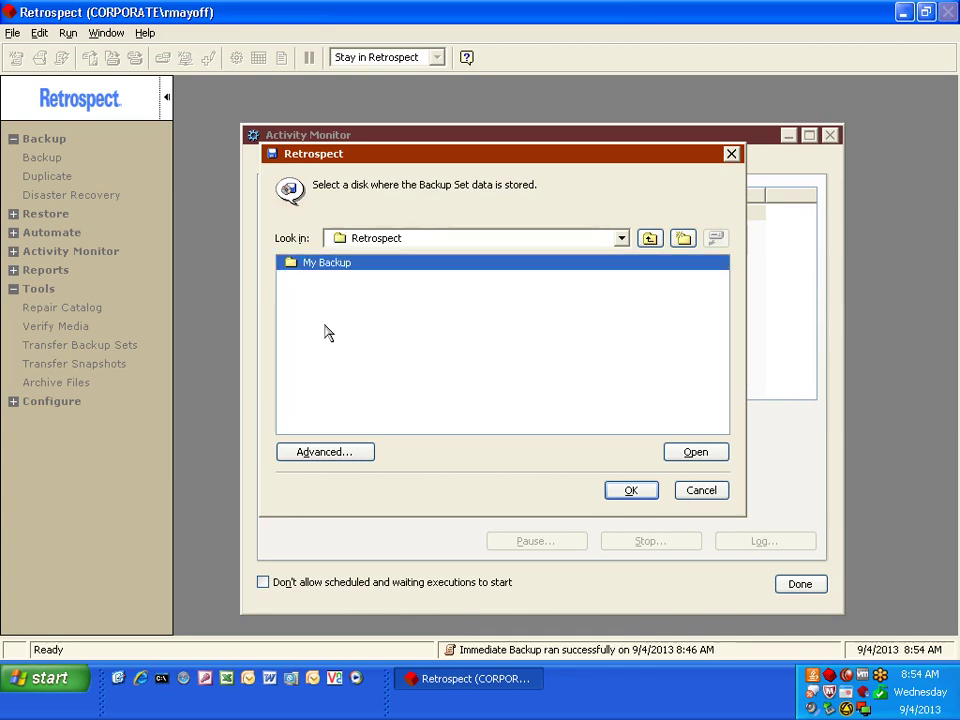
{"action": "double_click", "coordinate": [326, 263]}
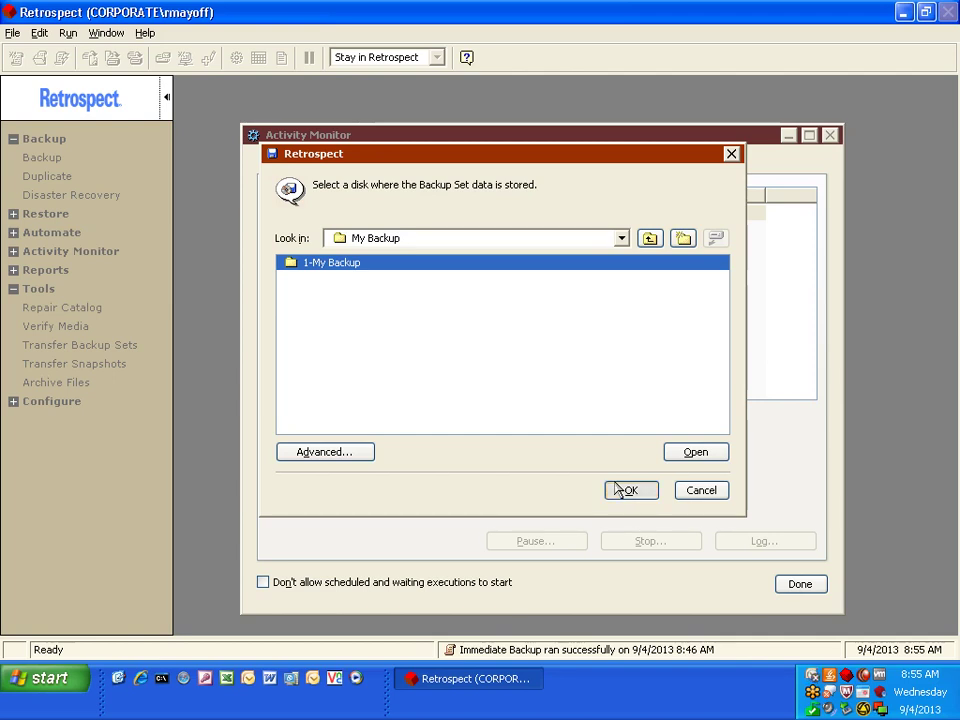
{"action": "left_click", "coordinate": [618, 489]}
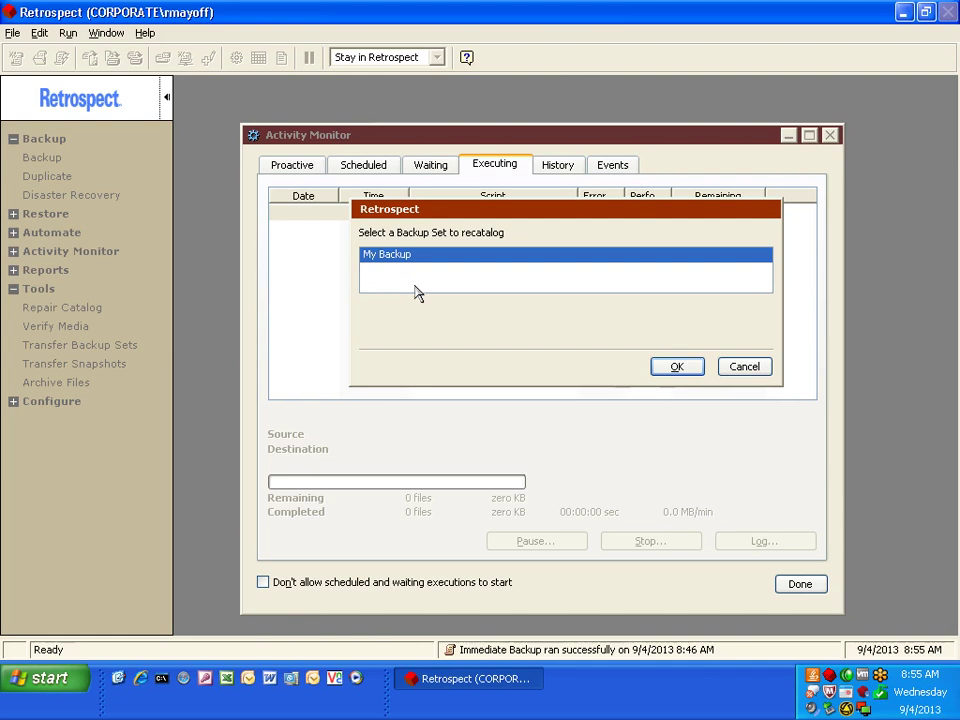
Recatalog the My Backup set with no additional disks, replacing its existing catalog
{"action": "left_click", "coordinate": [675, 367]}
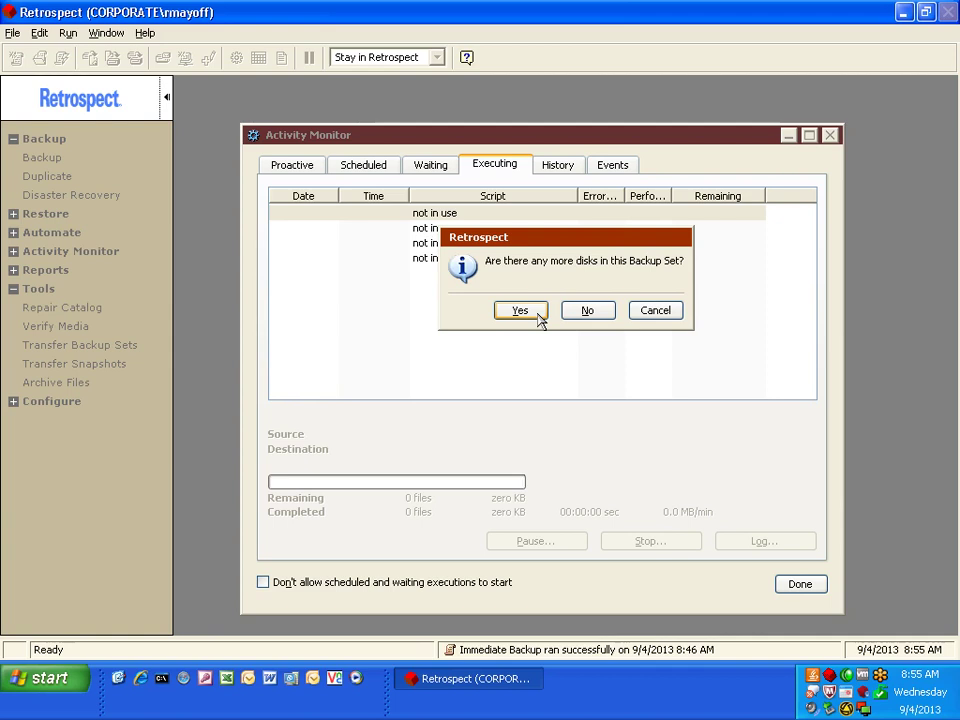
{"action": "left_click", "coordinate": [591, 312]}
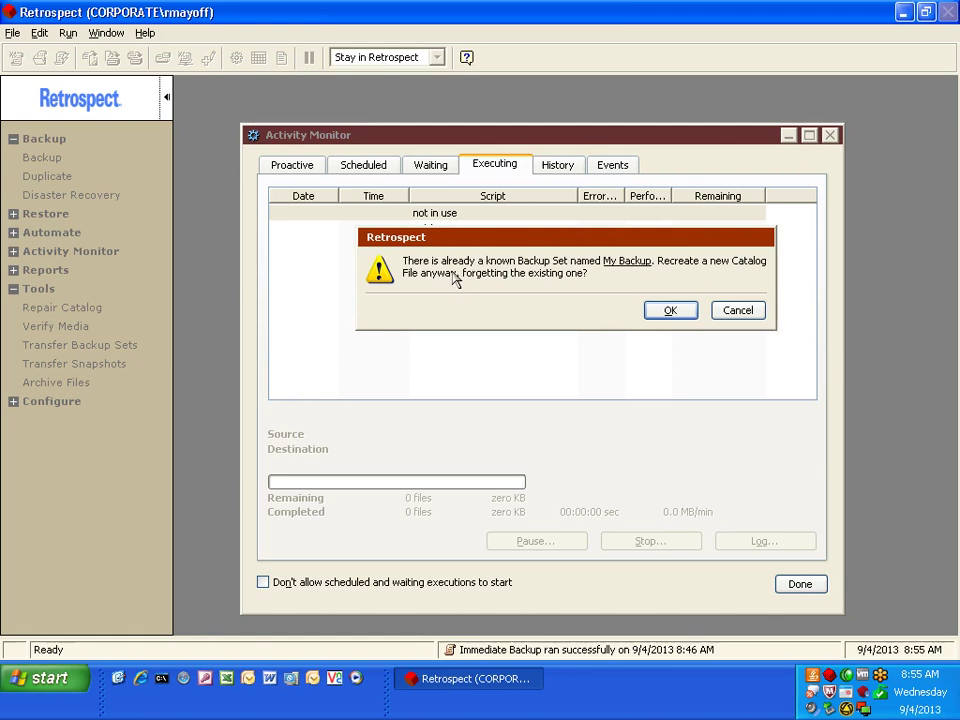
{"action": "left_click", "coordinate": [655, 311]}
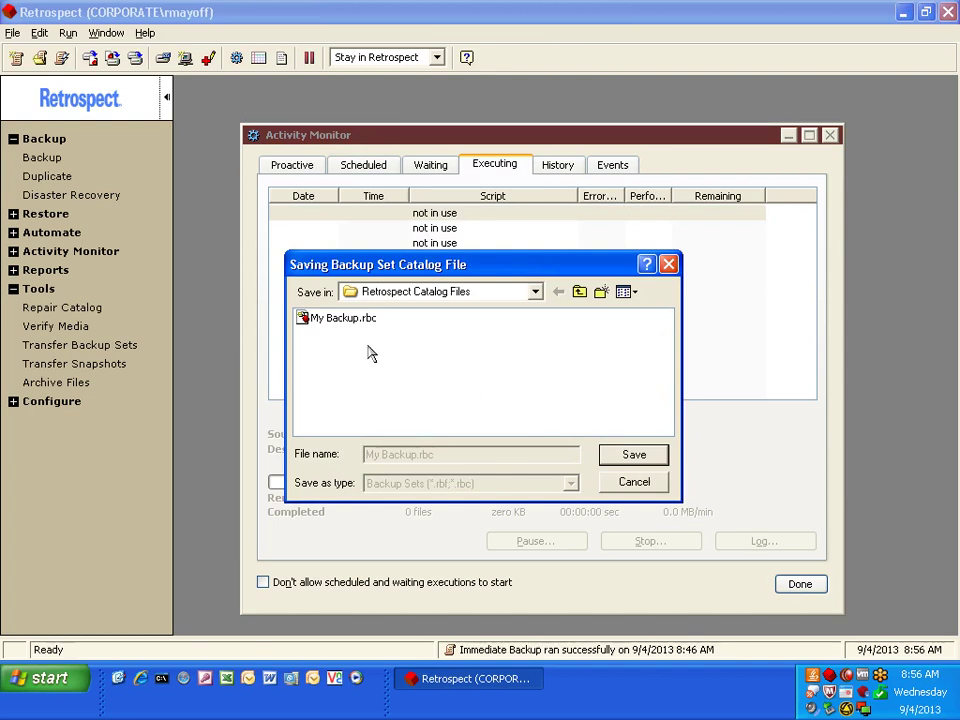
Save the rebuilt catalog as My Backup.rbc, replacing the existing file
{"action": "left_click", "coordinate": [619, 460]}
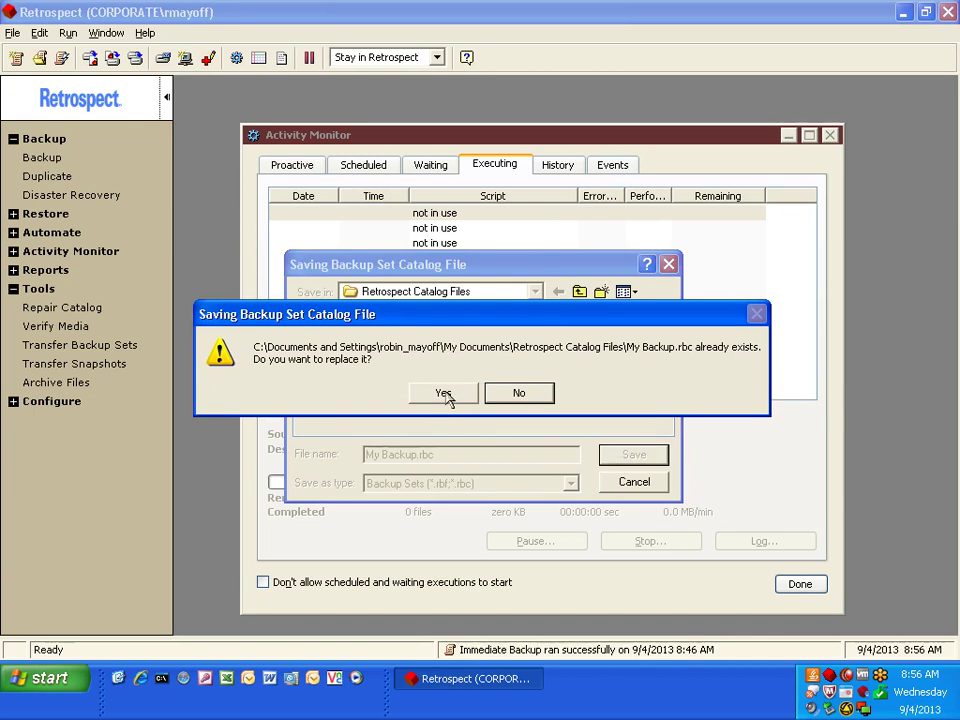
{"action": "left_click", "coordinate": [444, 393]}
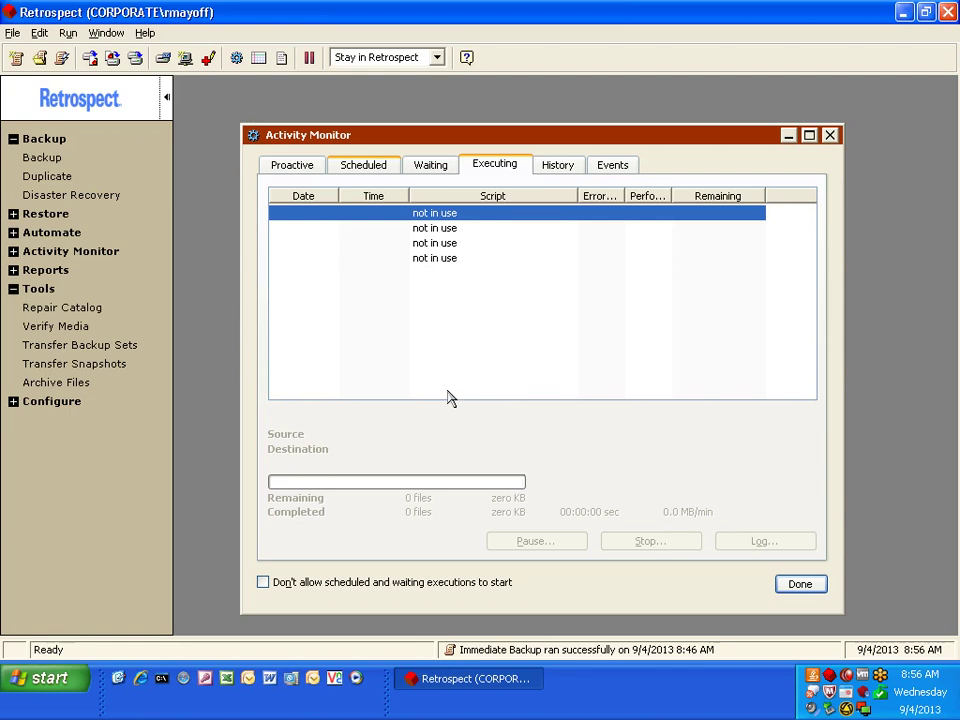
Open the History tab and view, then close, the My Backup Rebuild log
{"action": "left_click", "coordinate": [560, 165]}
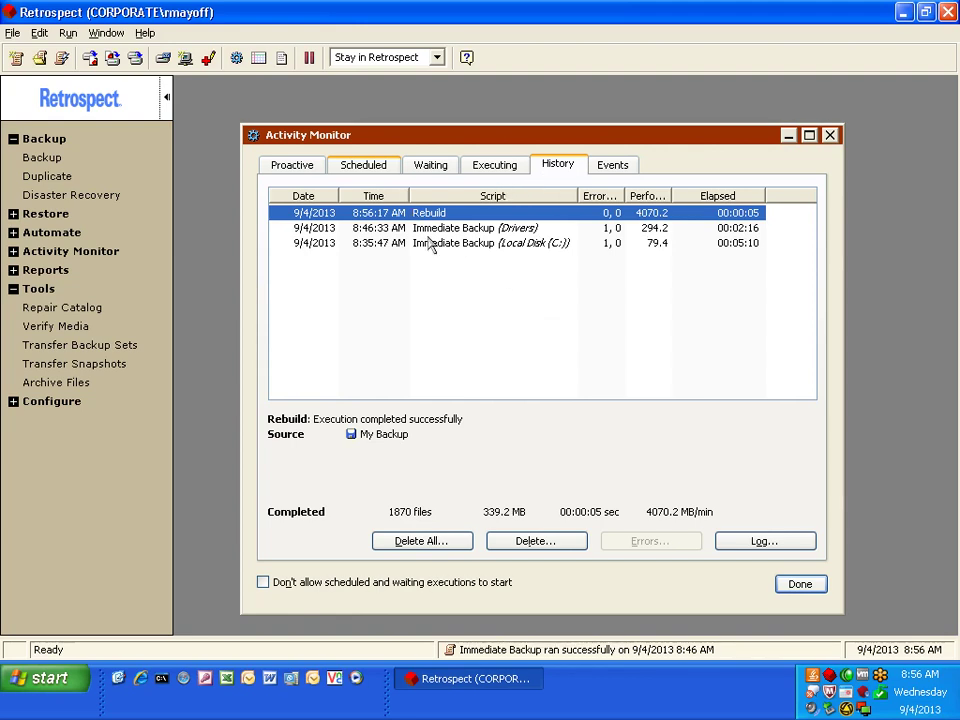
{"action": "left_click", "coordinate": [772, 548]}
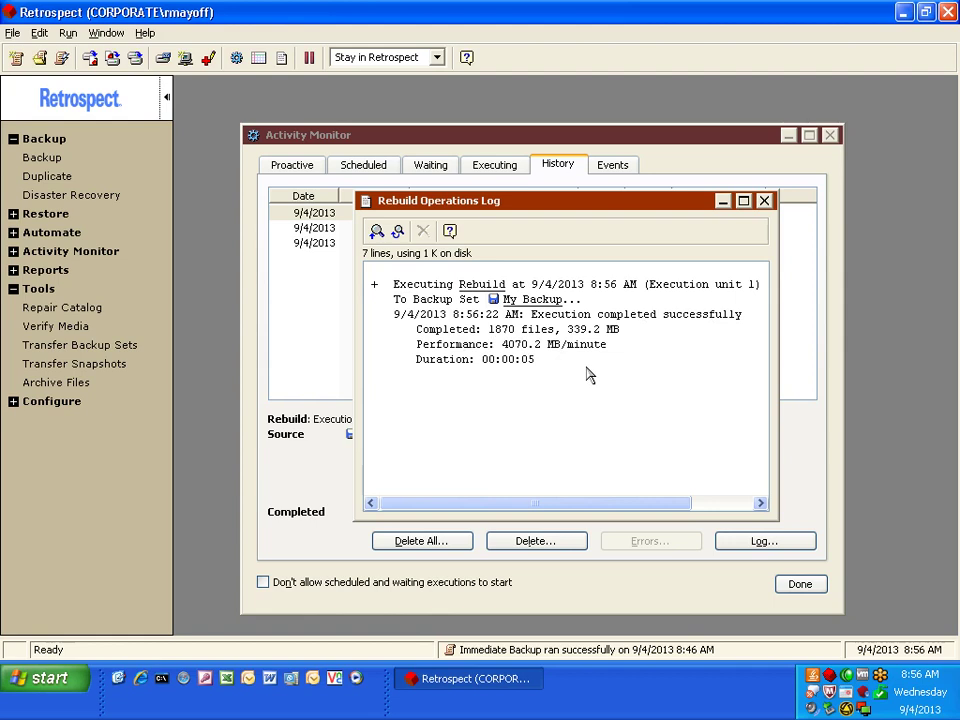
{"action": "left_click", "coordinate": [765, 202]}
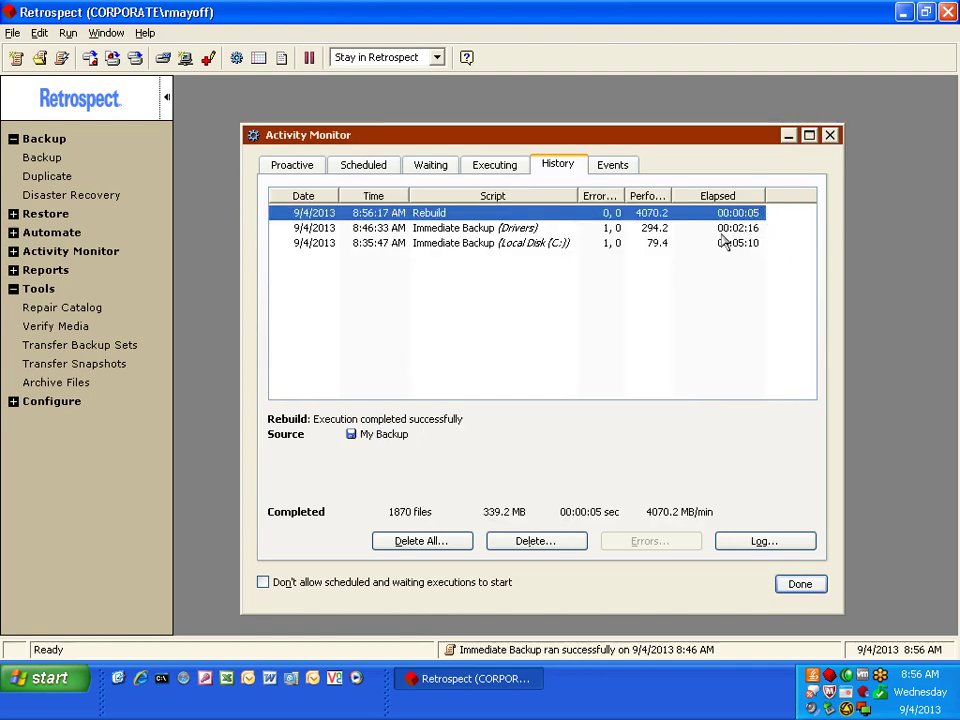